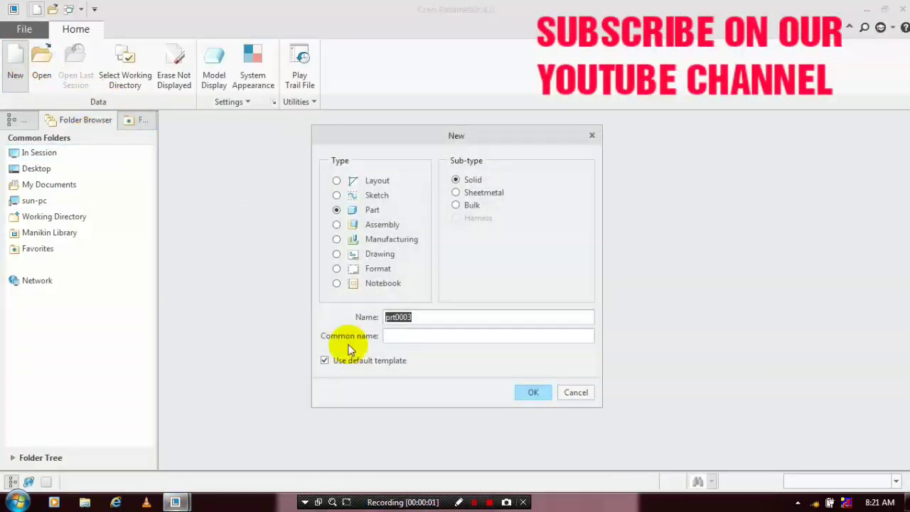
Create new solid part PRT0003 from the mmns_part_solid template instead of the default
{"action": "left_click", "coordinate": [349, 355]}
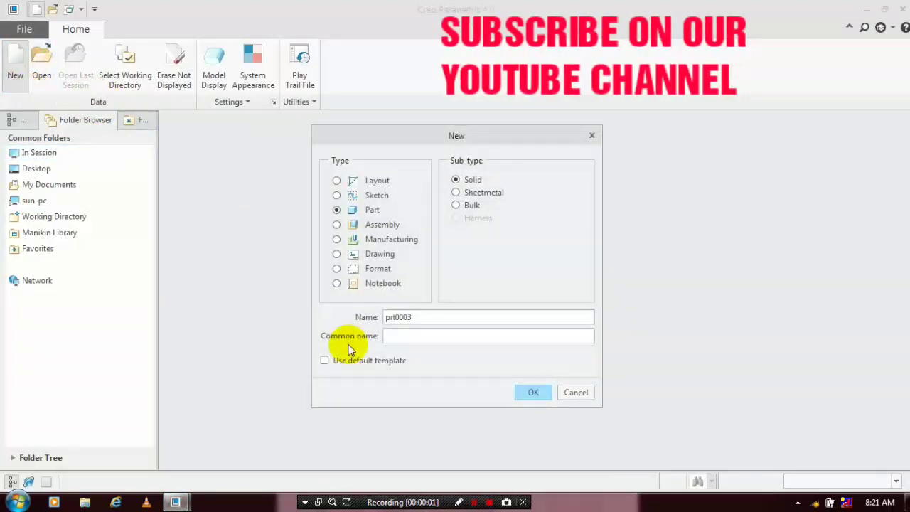
{"action": "left_click", "coordinate": [532, 392]}
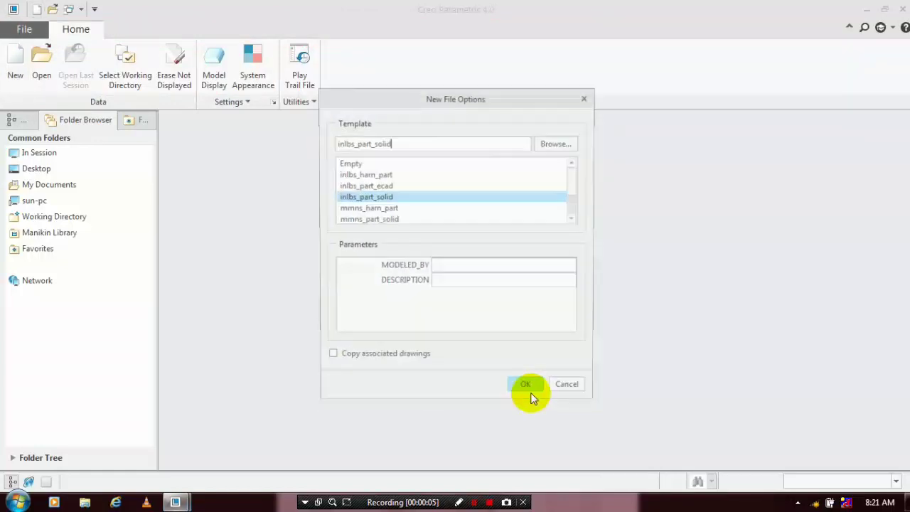
{"action": "left_click", "coordinate": [375, 219]}
{"action": "left_click", "coordinate": [514, 389]}
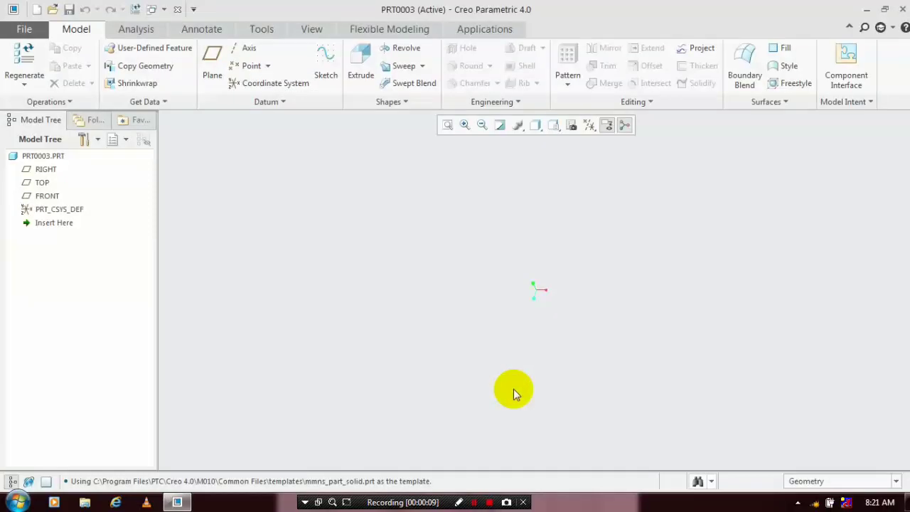
Display all datum items and start Sketch 1 on the TOP datum plane
{"action": "left_click", "coordinate": [589, 126]}
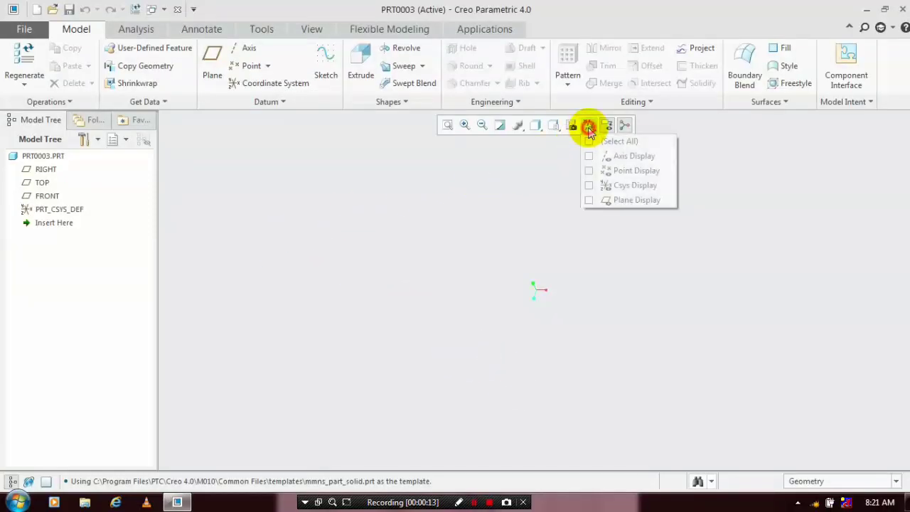
{"action": "left_click", "coordinate": [590, 142]}
{"action": "left_click", "coordinate": [355, 208]}
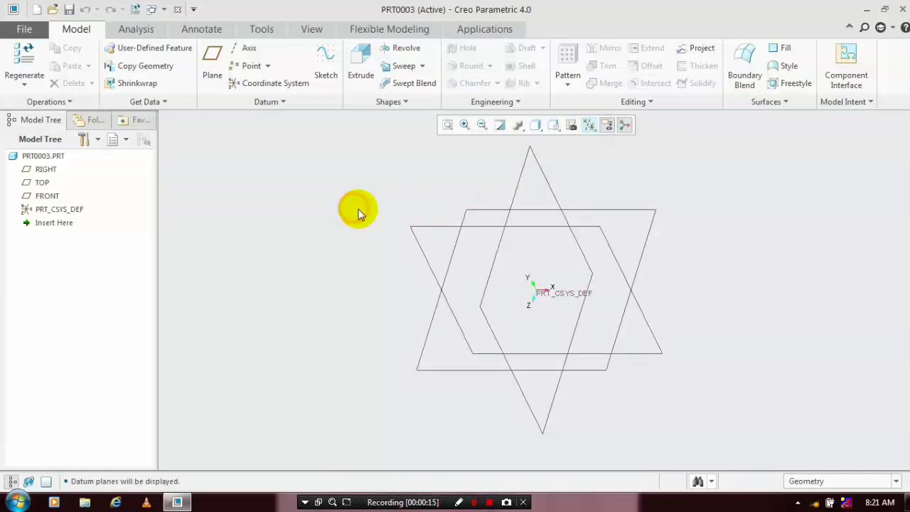
{"action": "left_click", "coordinate": [361, 128]}
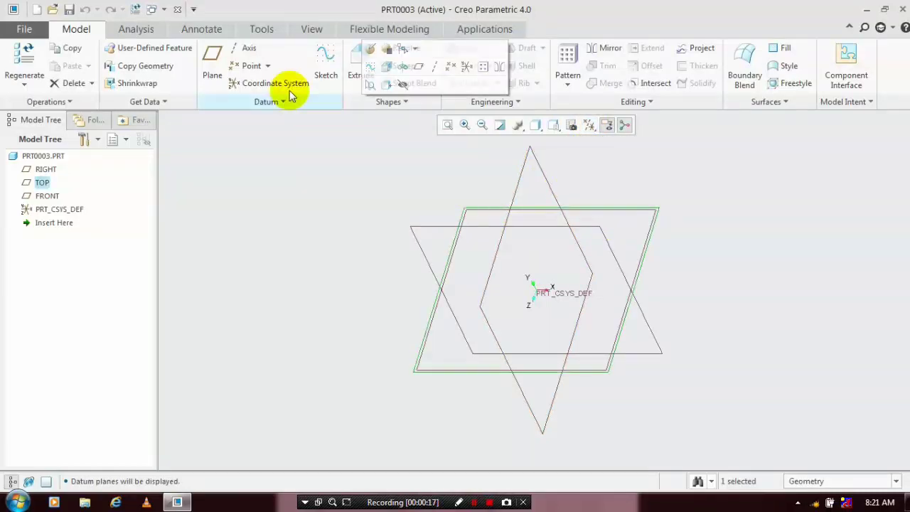
{"action": "left_click", "coordinate": [318, 66]}
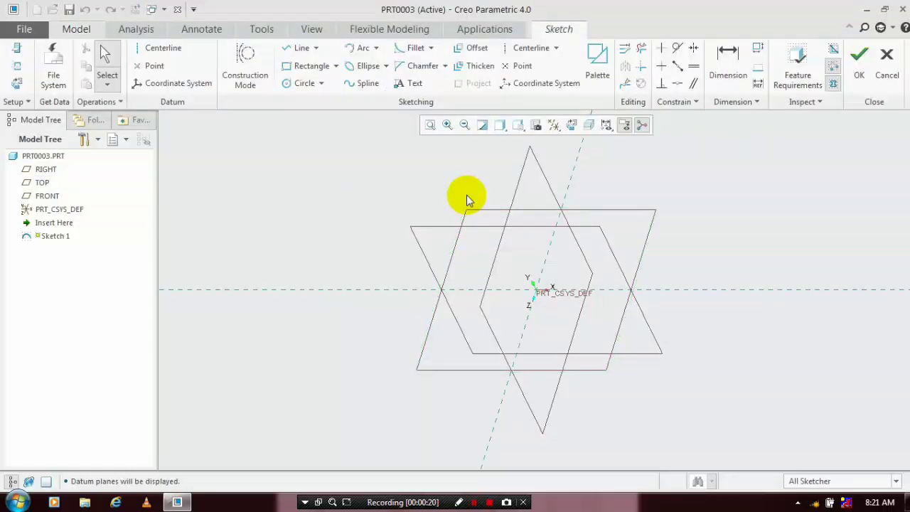
View the sketch straight on, draw a rectangle around the origin, and finish Sketch 1
{"action": "left_click", "coordinate": [572, 125]}
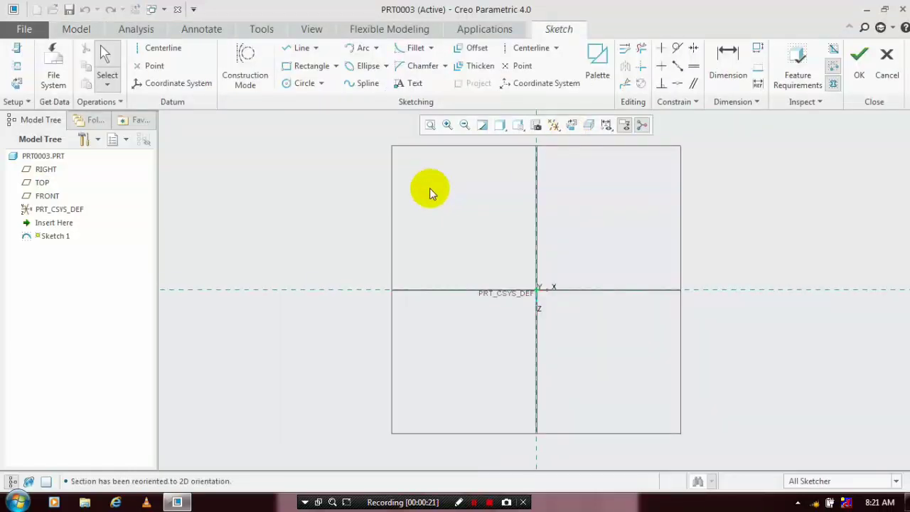
{"action": "left_click", "coordinate": [302, 67]}
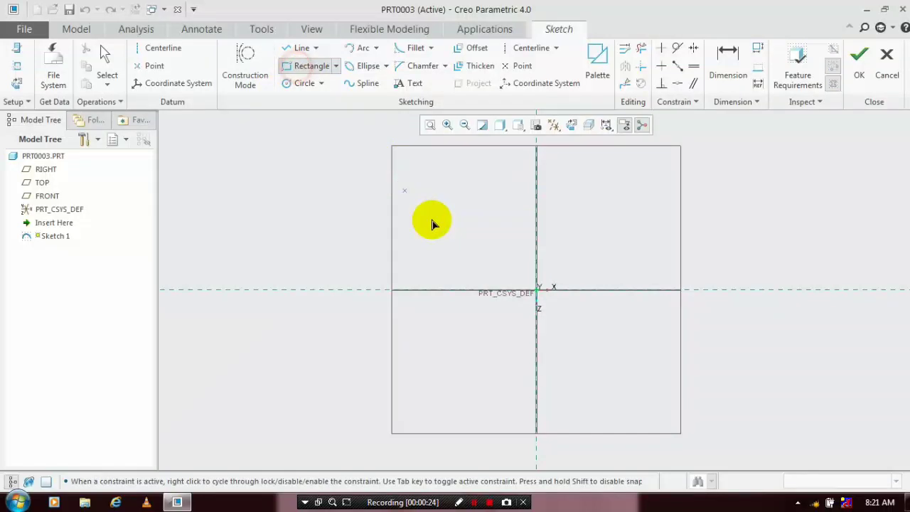
{"action": "left_click", "coordinate": [431, 220]}
{"action": "left_click", "coordinate": [665, 363]}
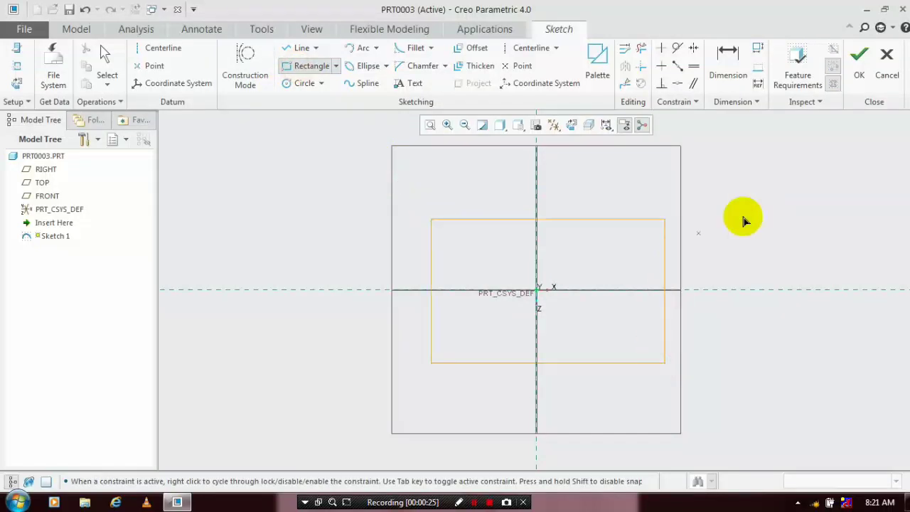
{"action": "left_click", "coordinate": [852, 82]}
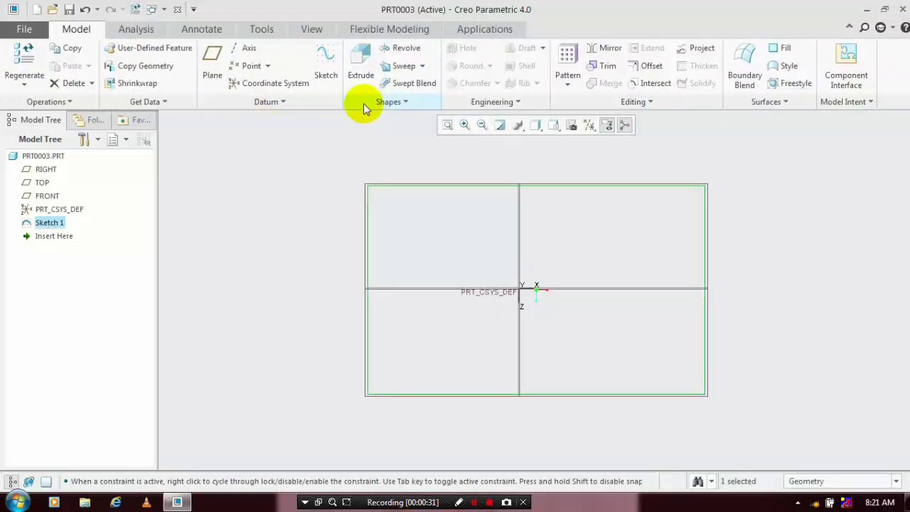
Extrude the rectangle to a depth of 250 as Extrude 1
{"action": "left_click", "coordinate": [361, 80]}
{"action": "key", "text": "ctrl+d"}
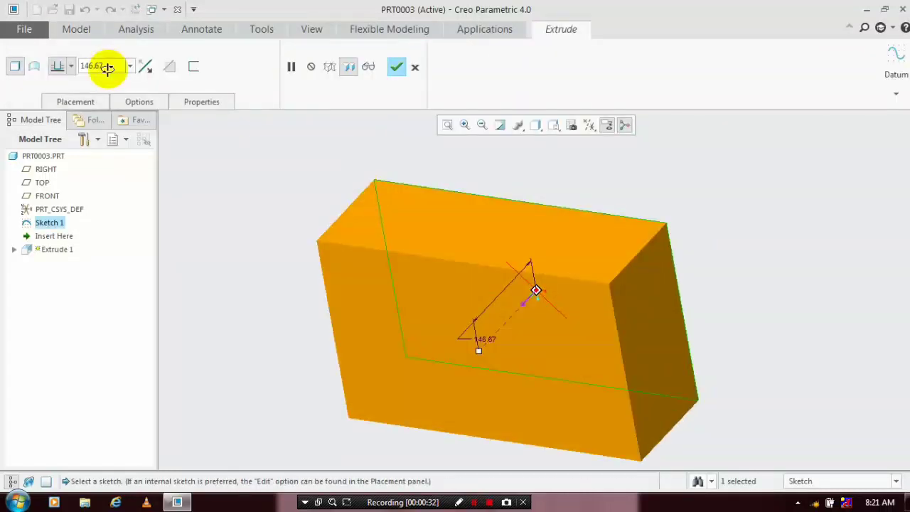
{"action": "double_click", "coordinate": [110, 66]}
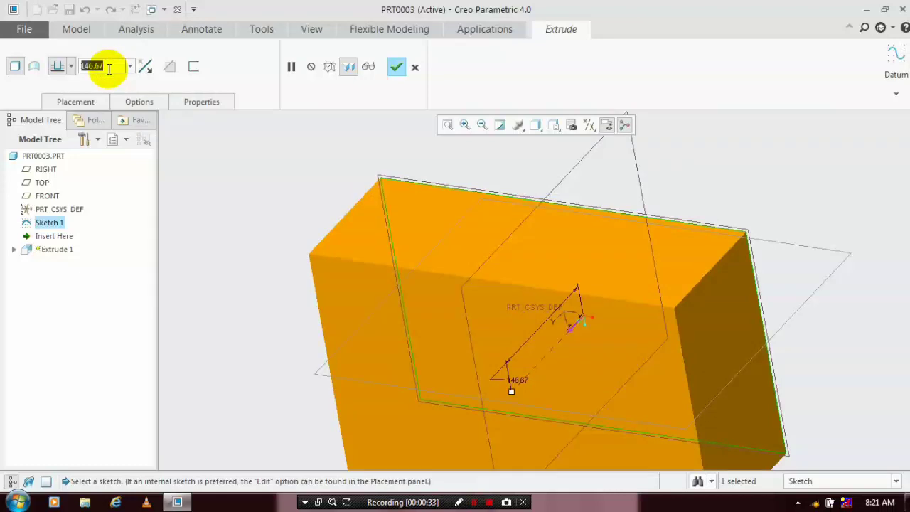
{"action": "type", "text": "250"}
{"action": "key", "text": "Return"}
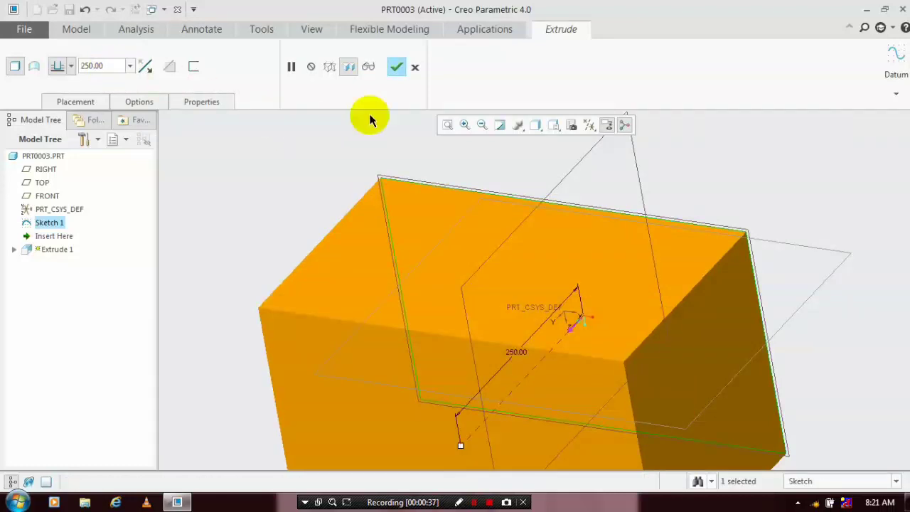
{"action": "left_click", "coordinate": [396, 69]}
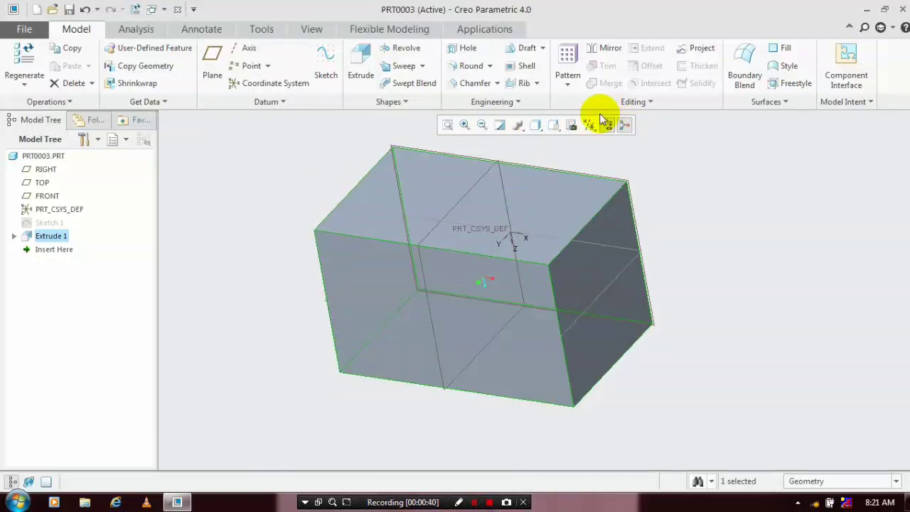
Hide the datum planes, clear the selection, and start a standard Draft feature
{"action": "left_click", "coordinate": [606, 123]}
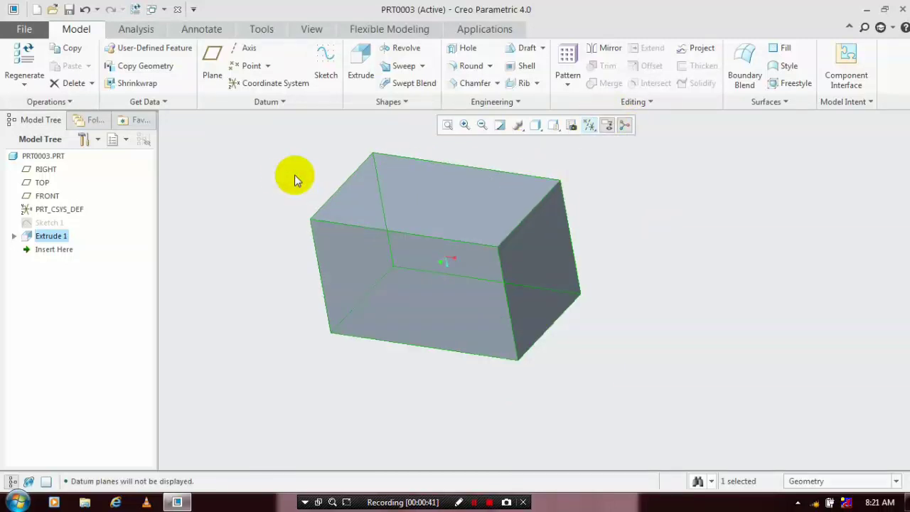
{"action": "left_click", "coordinate": [285, 180]}
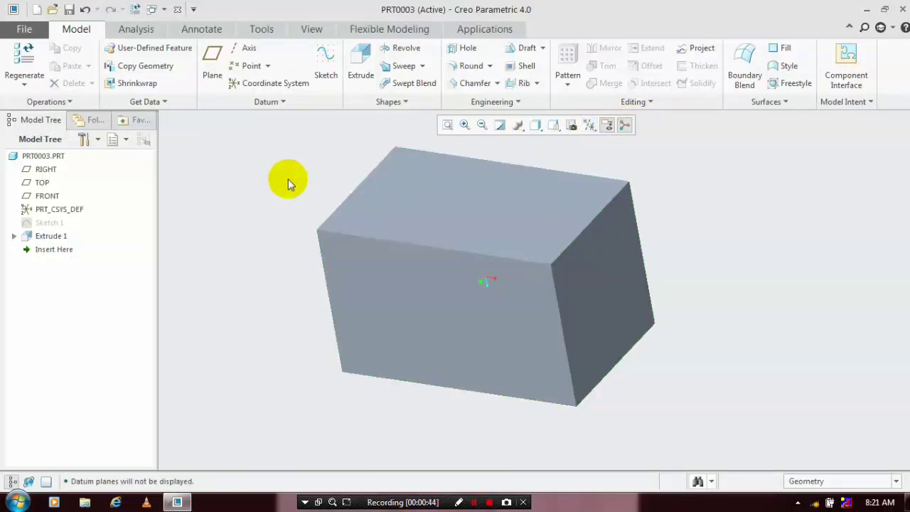
{"action": "left_click", "coordinate": [542, 48]}
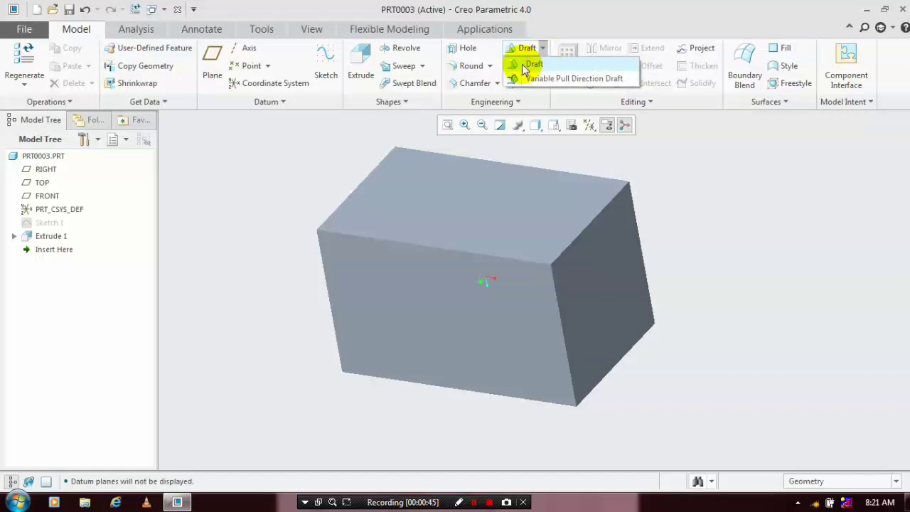
{"action": "left_click", "coordinate": [532, 64]}
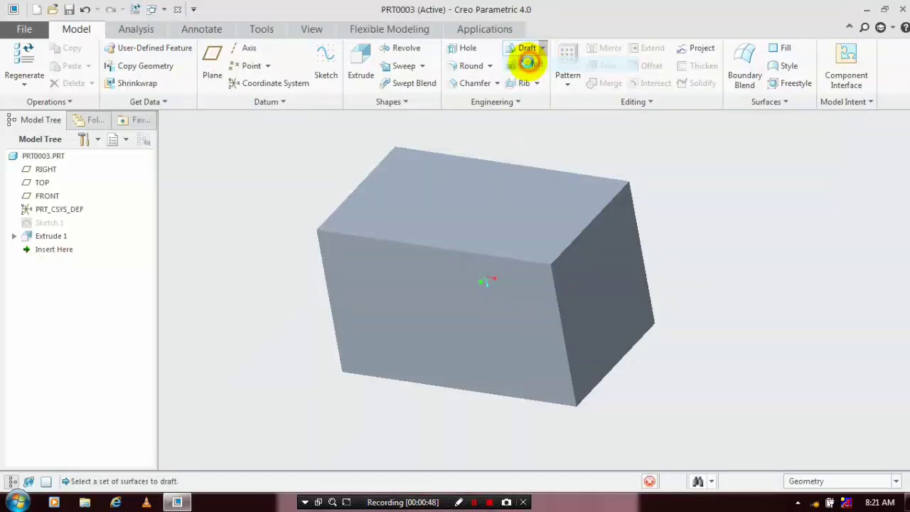
Set the block's front face as the draft surface and its top face as the hinge
{"action": "left_click", "coordinate": [74, 101]}
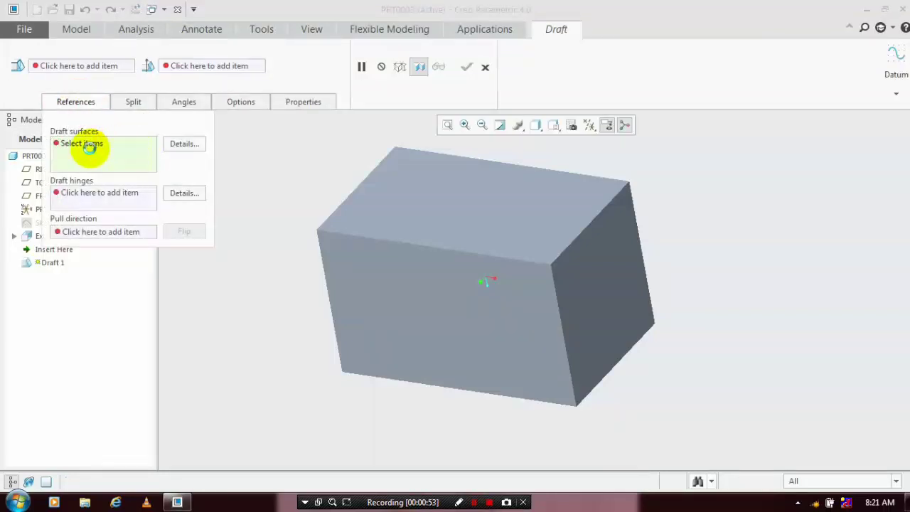
{"action": "left_click", "coordinate": [85, 144]}
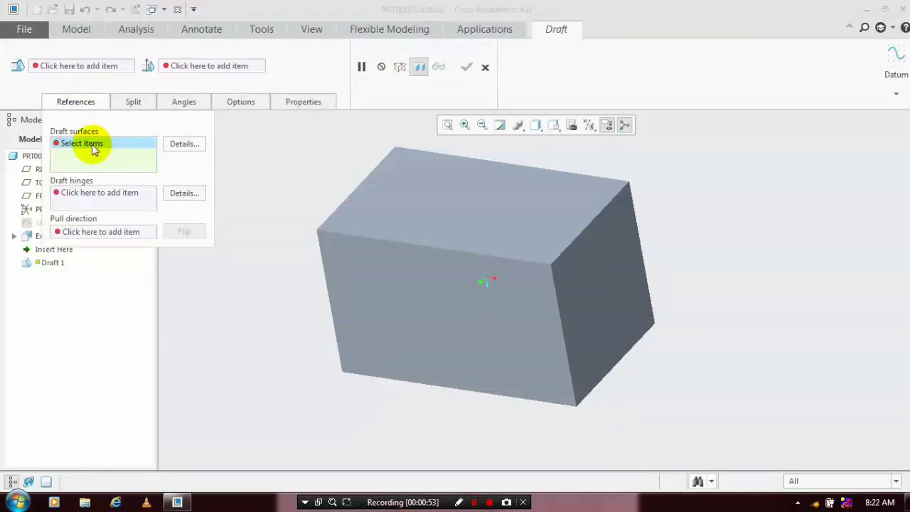
{"action": "left_click", "coordinate": [395, 312]}
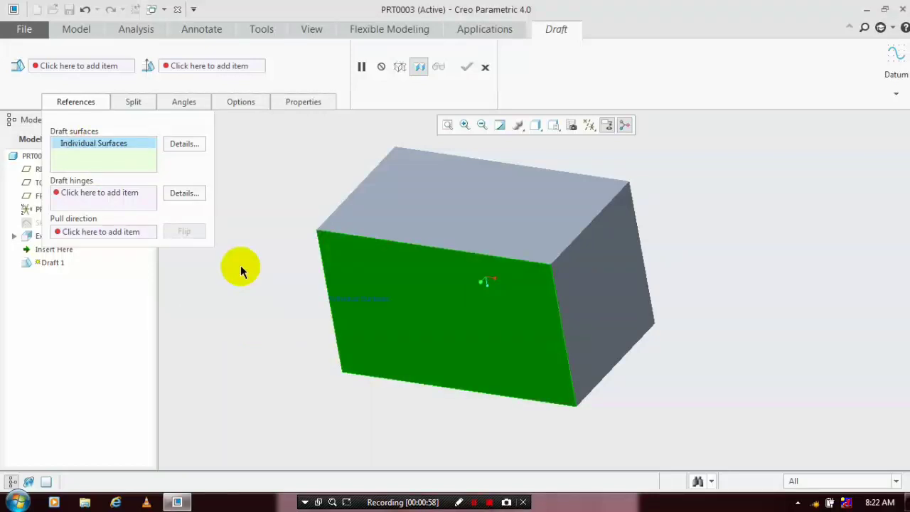
{"action": "left_click", "coordinate": [87, 196]}
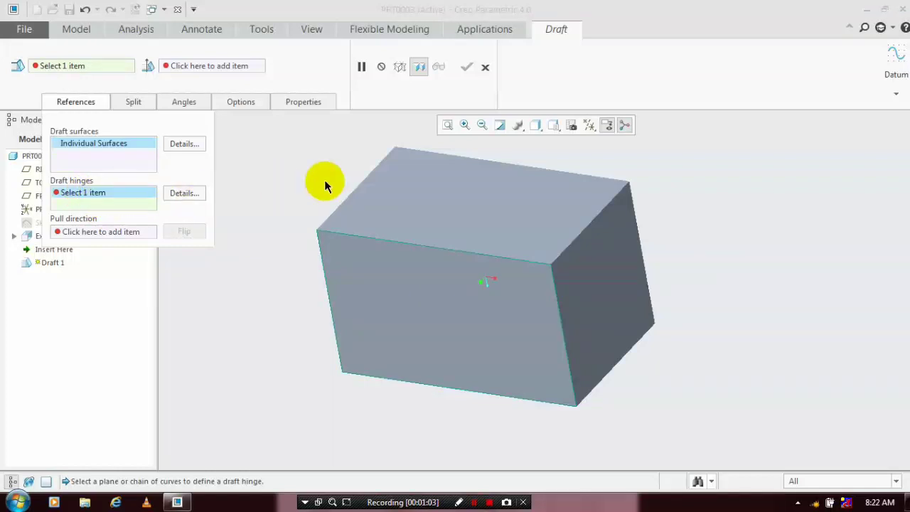
{"action": "left_click", "coordinate": [441, 204]}
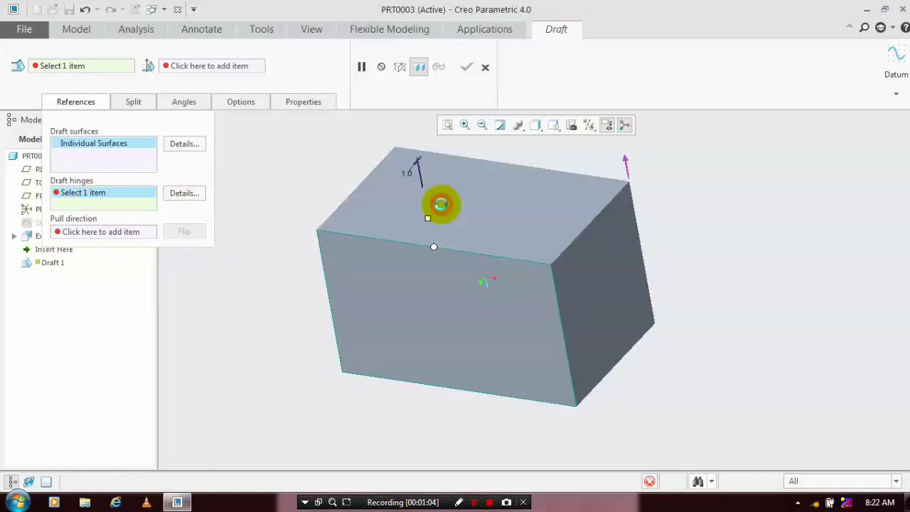
{"action": "scroll", "coordinate": [430, 181], "scroll_direction": "down", "scroll_amount": 2}
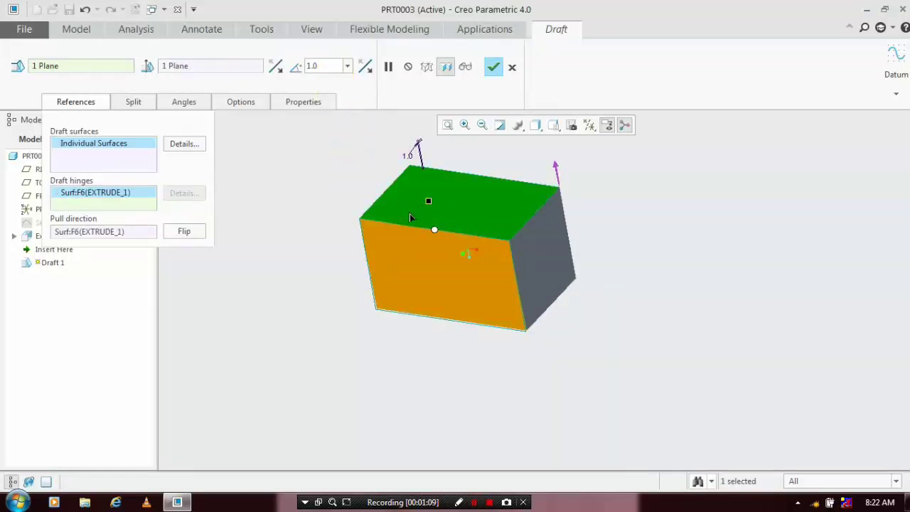
Set the draft angle to 20° and complete Draft 1
{"action": "left_click_drag", "start_coordinate": [406, 222], "coordinate": [431, 199]}
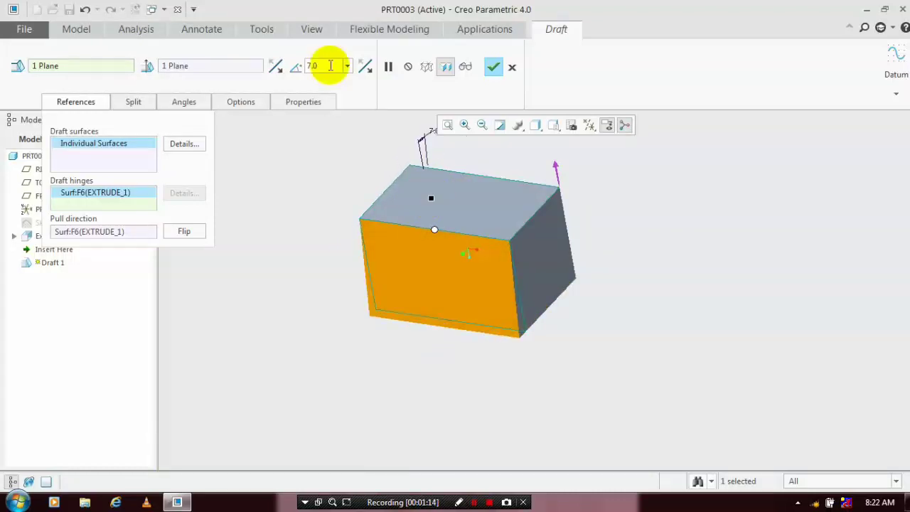
{"action": "double_click", "coordinate": [331, 65]}
{"action": "type", "text": "2"}
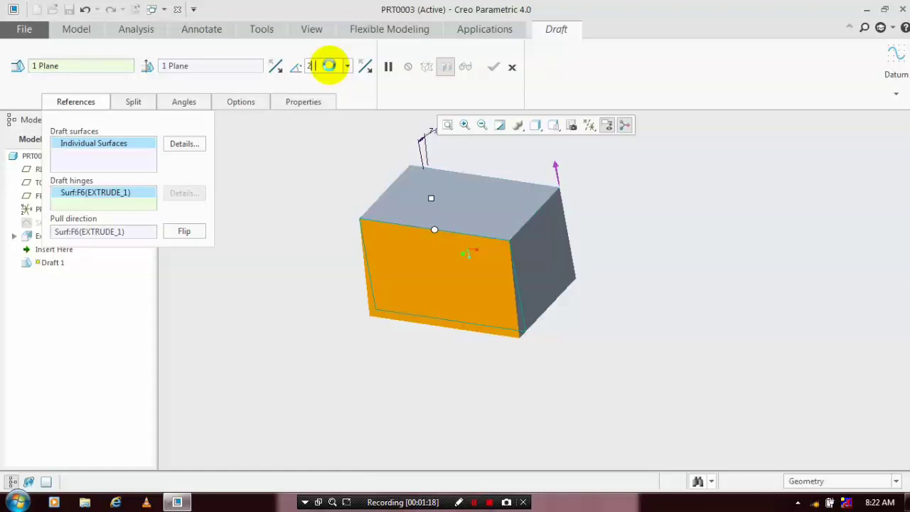
{"action": "type", "text": "0"}
{"action": "key", "text": "Return"}
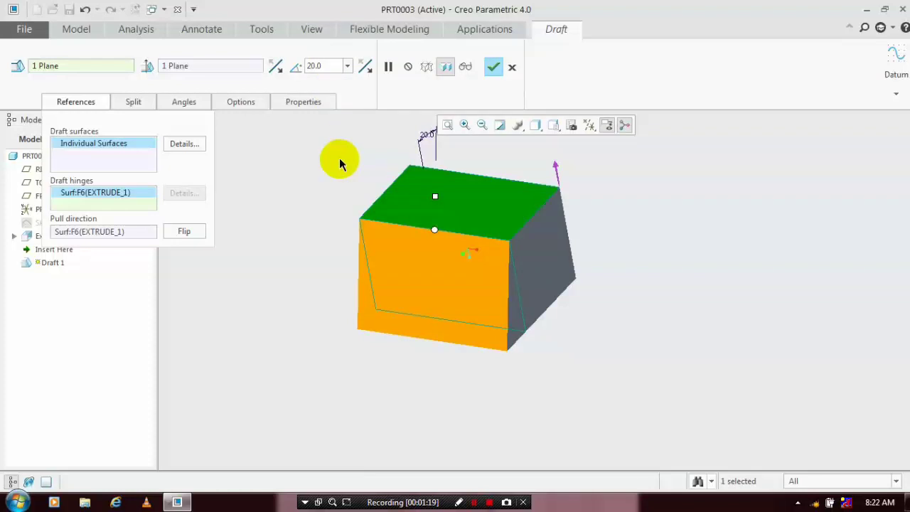
{"action": "middle_click_drag", "start_coordinate": [317, 217], "coordinate": [515, 276]}
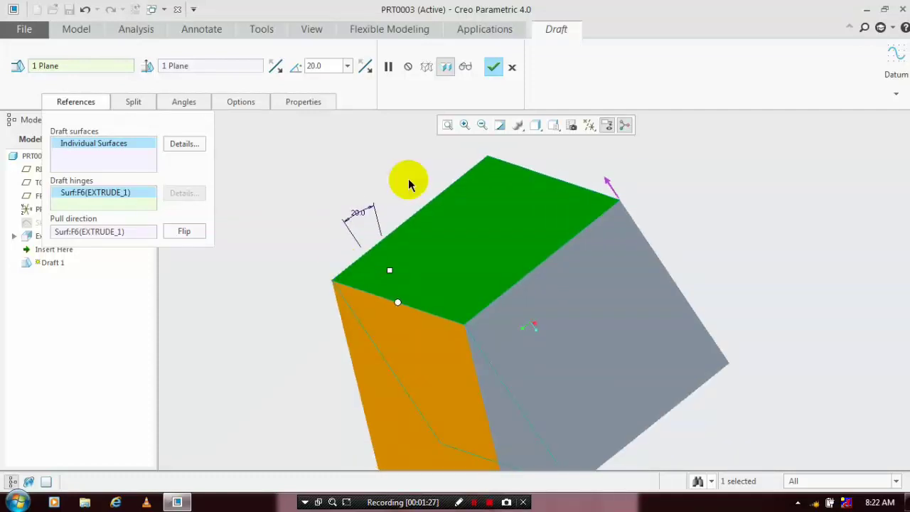
{"action": "scroll", "coordinate": [409, 184], "scroll_direction": "down", "scroll_amount": 2}
{"action": "left_click", "coordinate": [197, 233]}
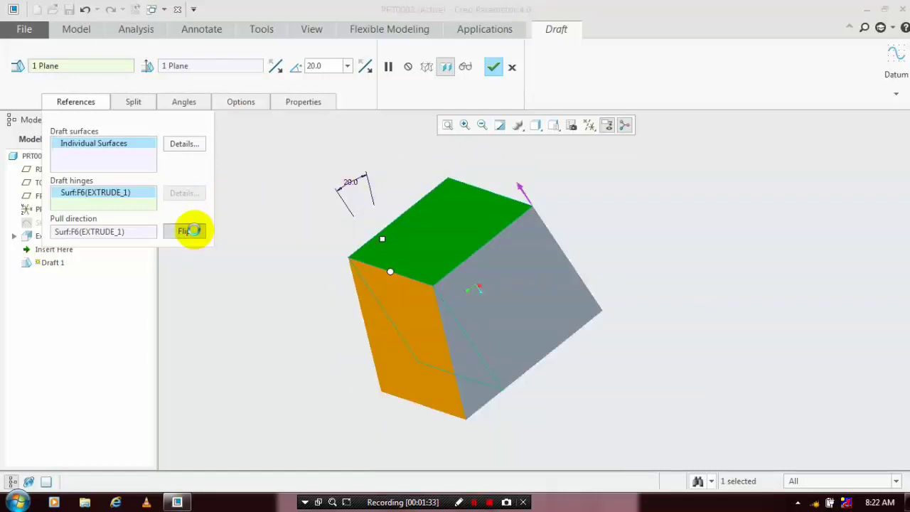
{"action": "left_click", "coordinate": [192, 231]}
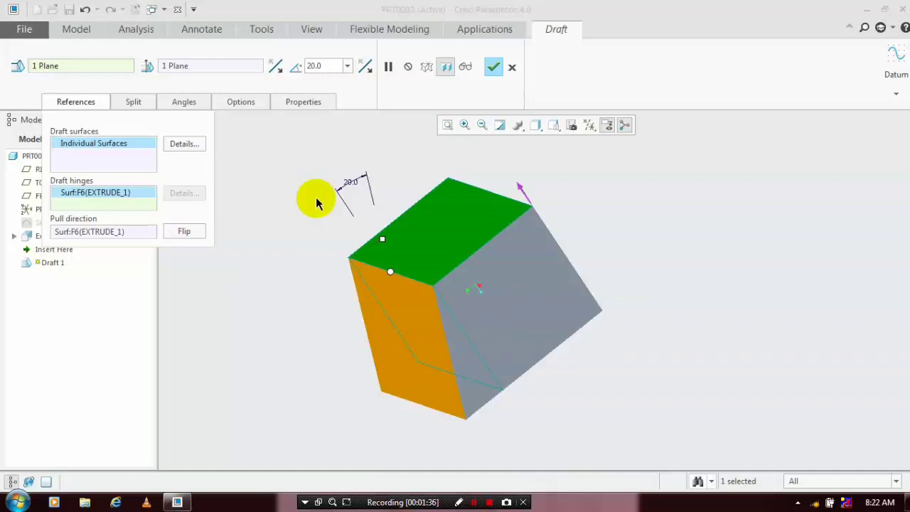
{"action": "left_click", "coordinate": [494, 65]}
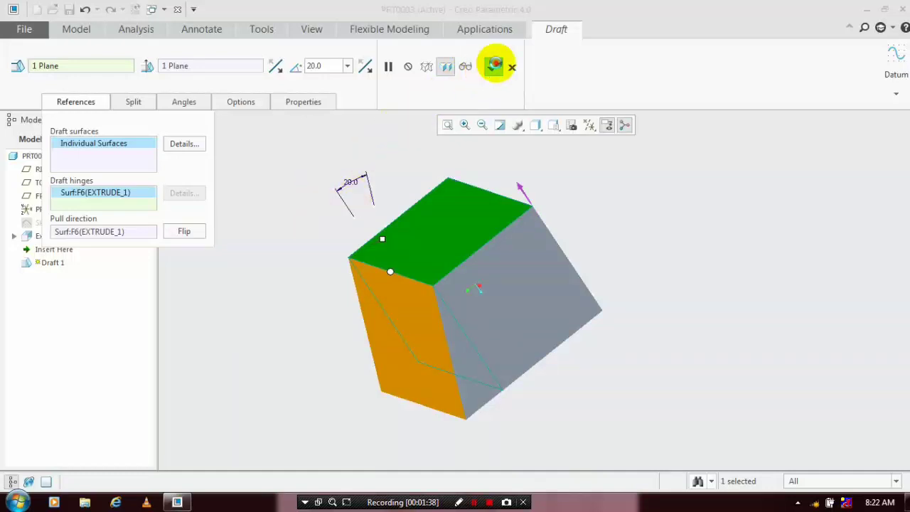
Deselect the finished draft, reorient the block, and bring up the draft type list
{"action": "left_click", "coordinate": [627, 214]}
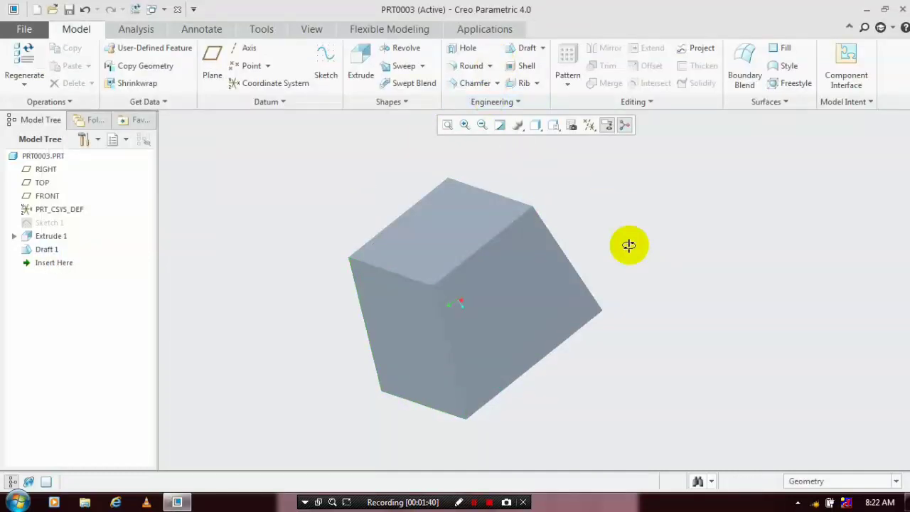
{"action": "middle_click_drag", "start_coordinate": [630, 246], "coordinate": [594, 193]}
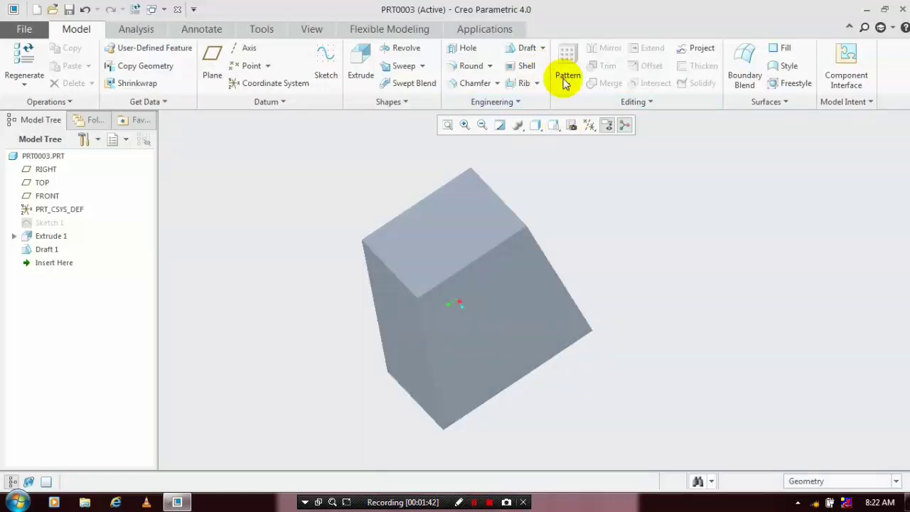
{"action": "left_click", "coordinate": [543, 48]}
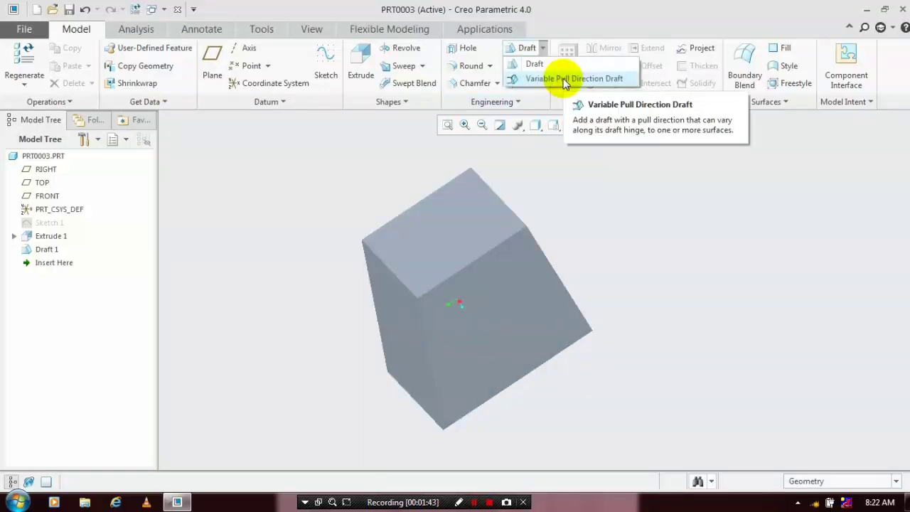
Start a variable pull direction draft with side face F6 as pull reference and the top edge as hinge
{"action": "left_click", "coordinate": [563, 79]}
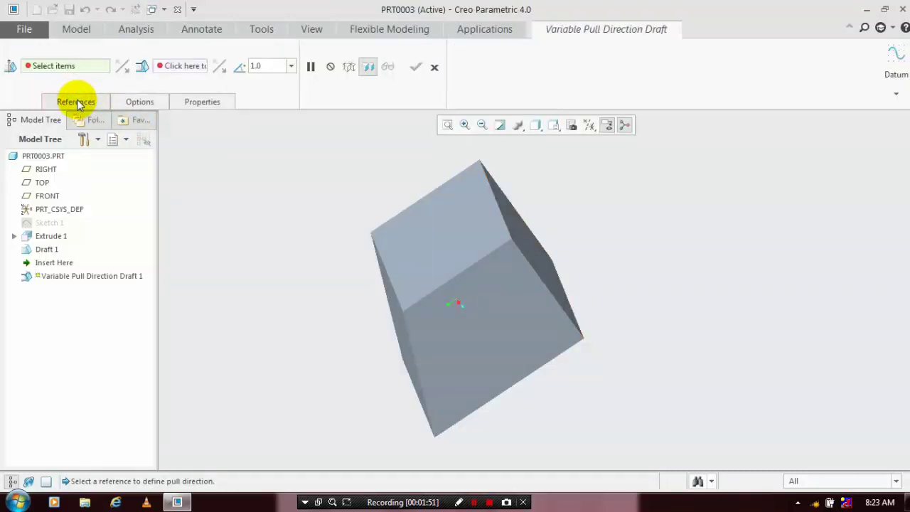
{"action": "left_click", "coordinate": [76, 103]}
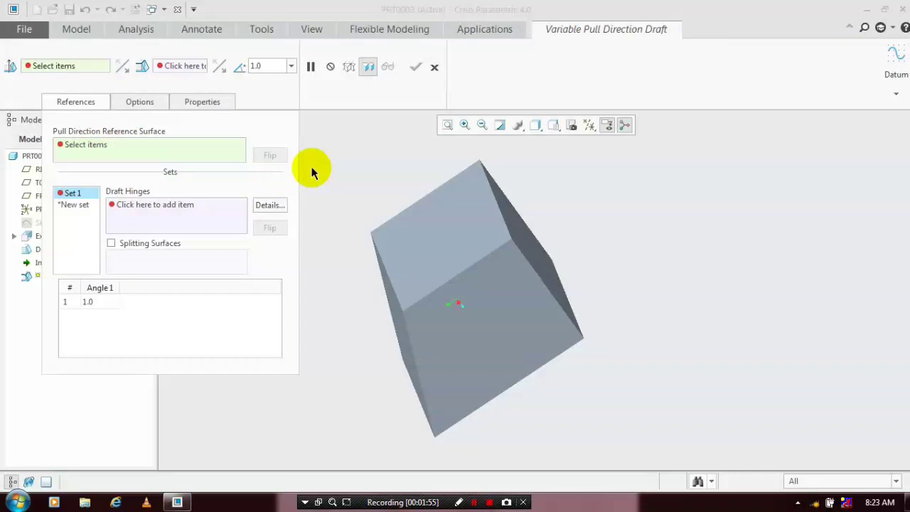
{"action": "left_click", "coordinate": [521, 230]}
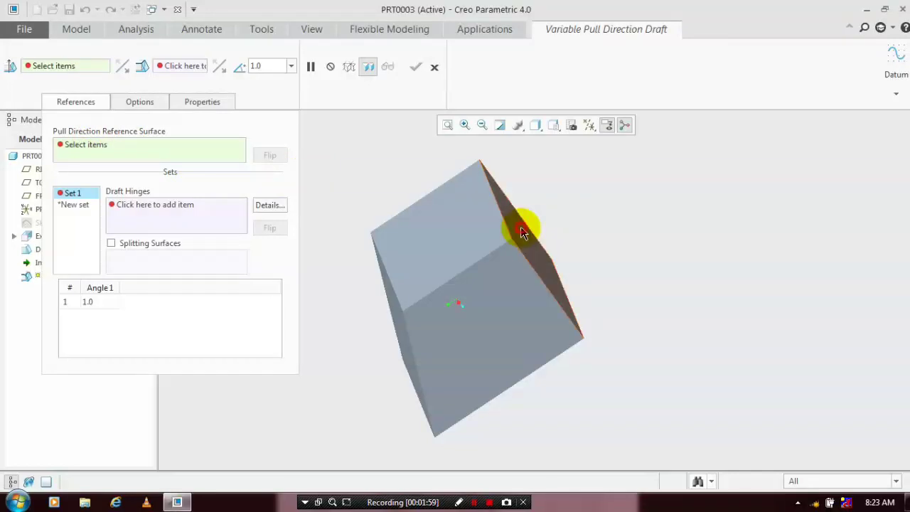
{"action": "left_click", "coordinate": [151, 204]}
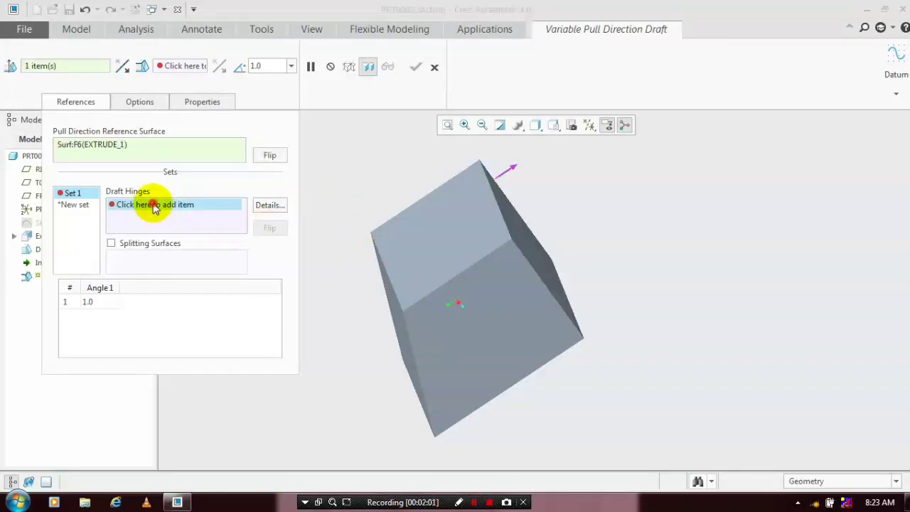
{"action": "left_click", "coordinate": [495, 201]}
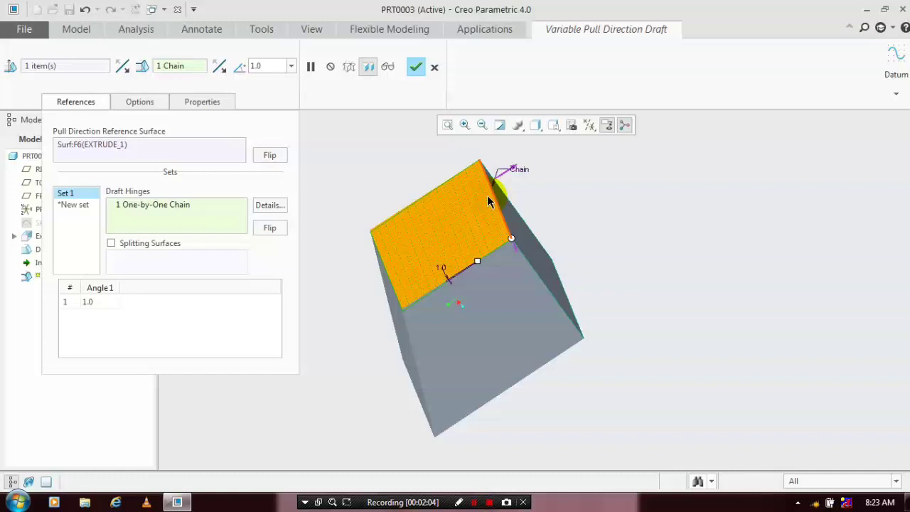
Add three more angle points along the hinge, giving four in total
{"action": "right_click", "coordinate": [83, 305]}
{"action": "left_click", "coordinate": [102, 313]}
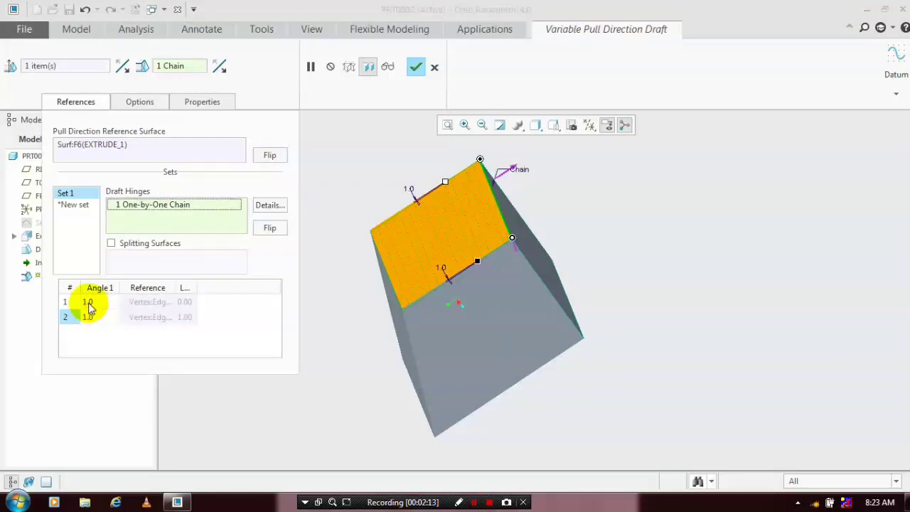
{"action": "right_click", "coordinate": [89, 306]}
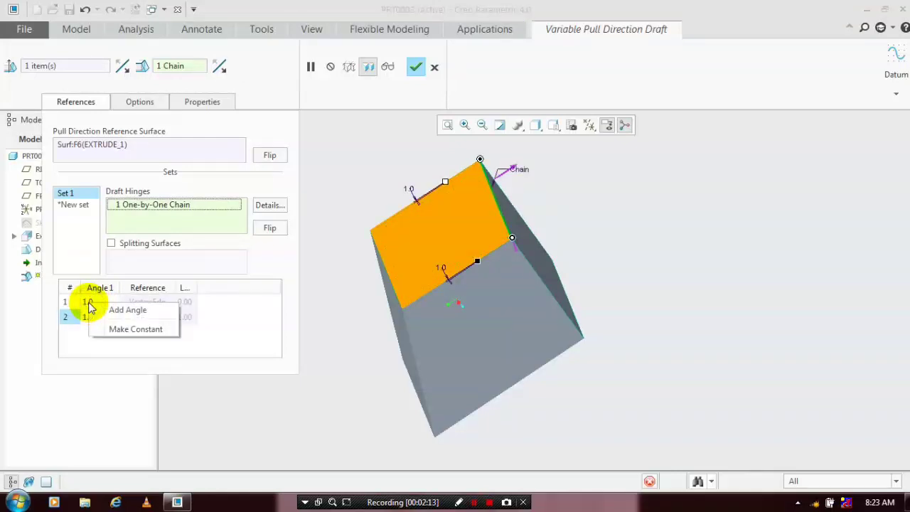
{"action": "left_click", "coordinate": [90, 309]}
{"action": "right_click", "coordinate": [86, 295]}
{"action": "left_click", "coordinate": [87, 299]}
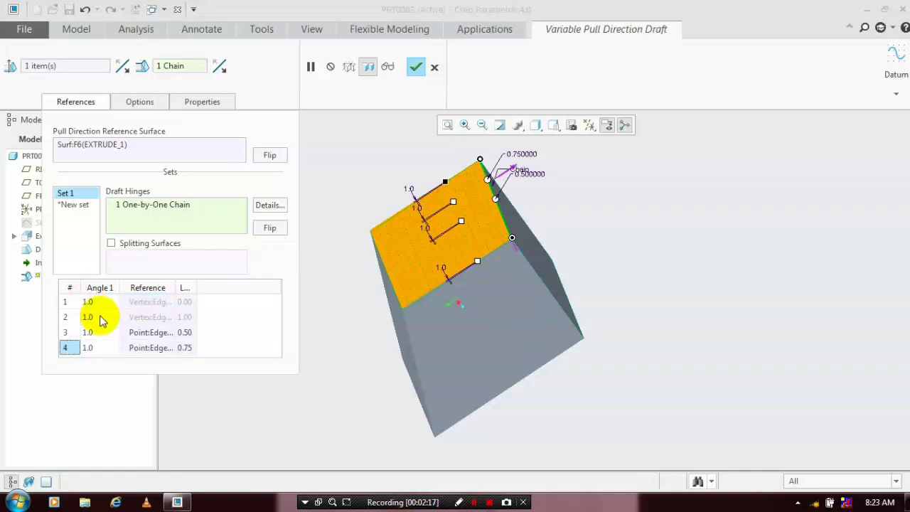
Enter the four draft angles 25°, 20°, 10° and 5°
{"action": "left_click", "coordinate": [88, 302]}
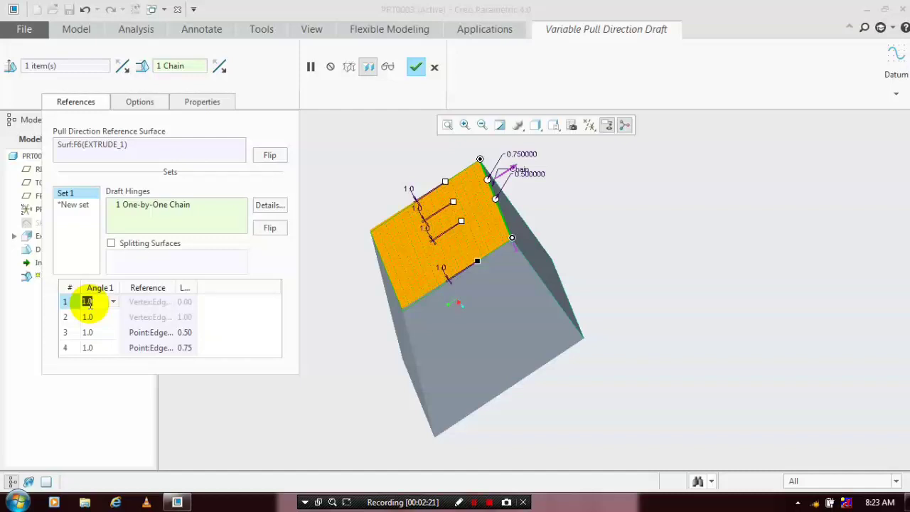
{"action": "type", "text": "25"}
{"action": "left_click", "coordinate": [87, 303]}
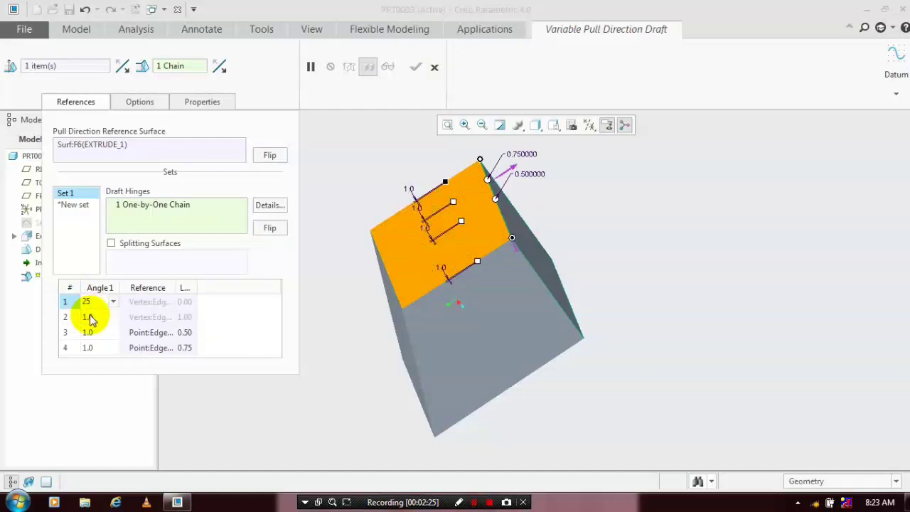
{"action": "left_click", "coordinate": [88, 317]}
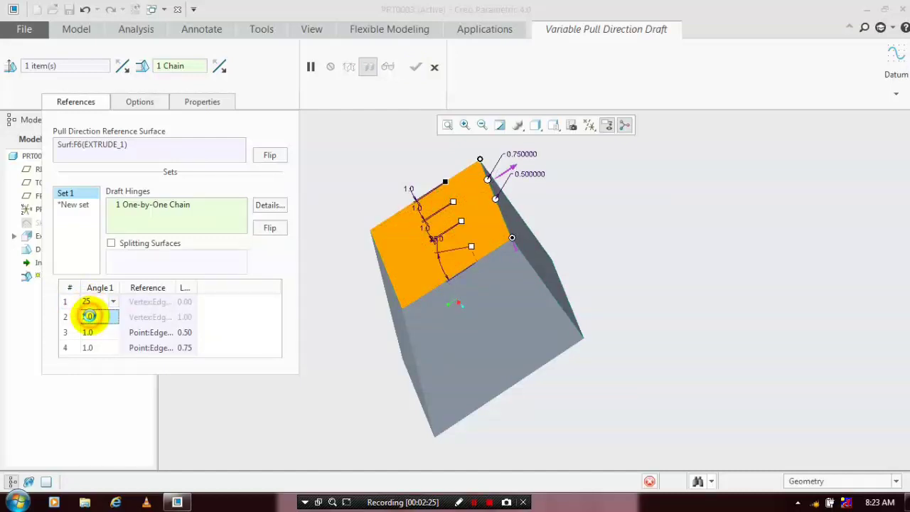
{"action": "type", "text": "20"}
{"action": "left_click", "coordinate": [87, 332]}
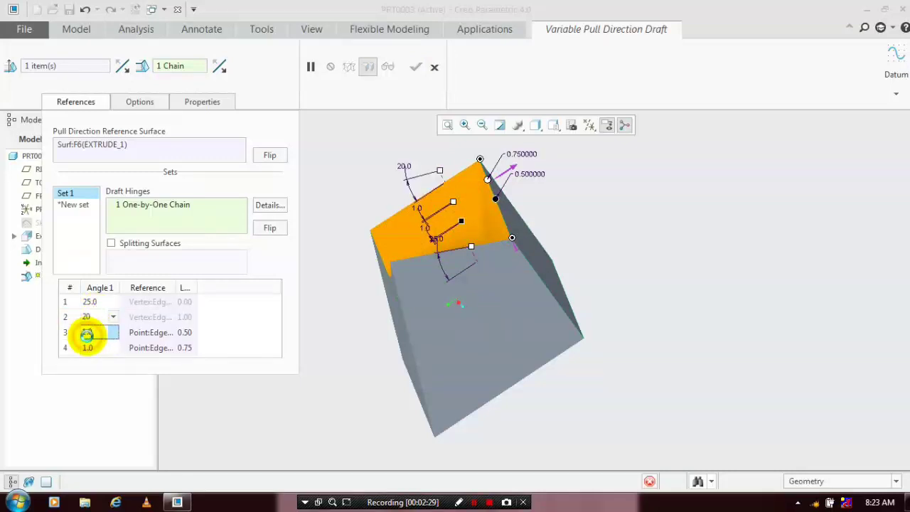
{"action": "type", "text": "10"}
{"action": "left_click", "coordinate": [88, 347]}
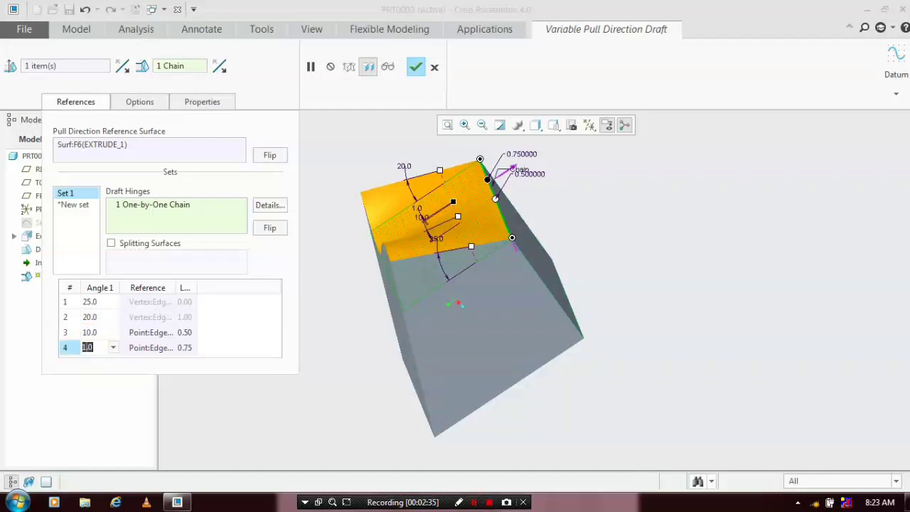
{"action": "type", "text": "5"}
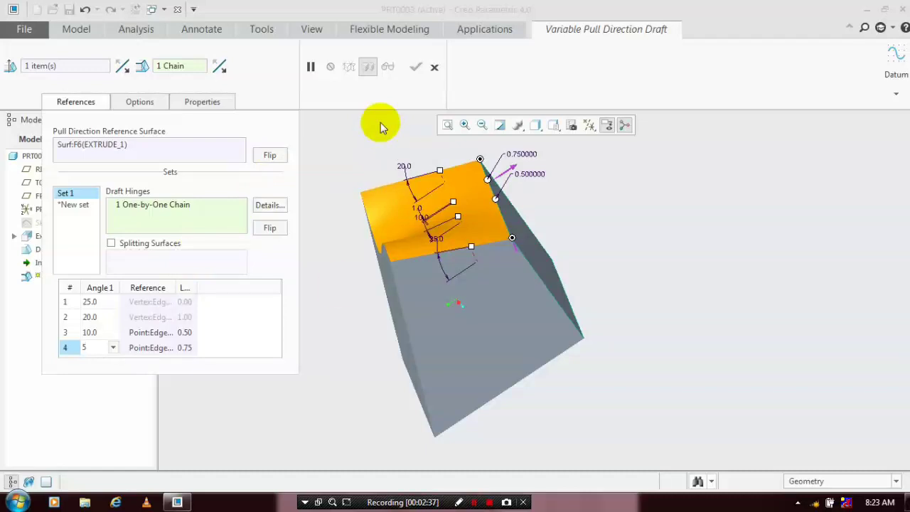
Commit the 5° angle, finish Variable Pull Direction Draft 1, and view the wavy top
{"action": "left_click", "coordinate": [336, 285]}
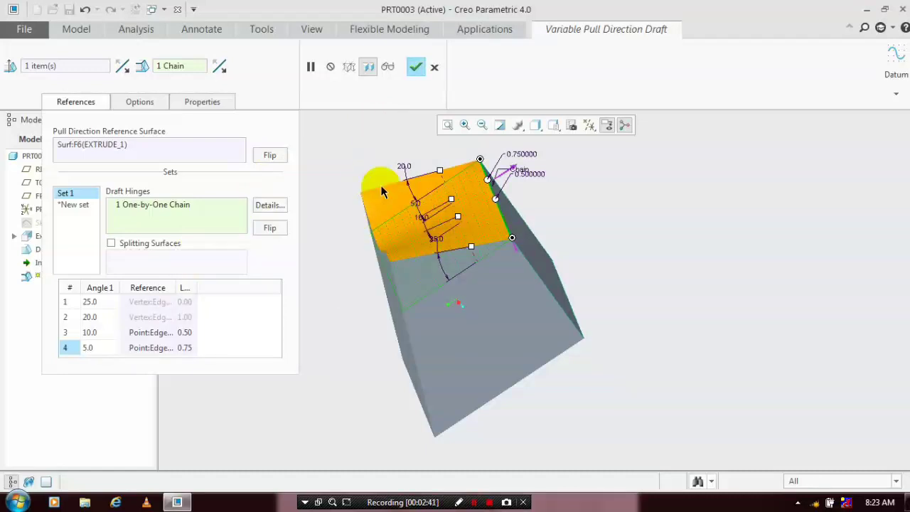
{"action": "middle_click_drag", "start_coordinate": [381, 184], "coordinate": [439, 101]}
{"action": "left_click", "coordinate": [417, 67]}
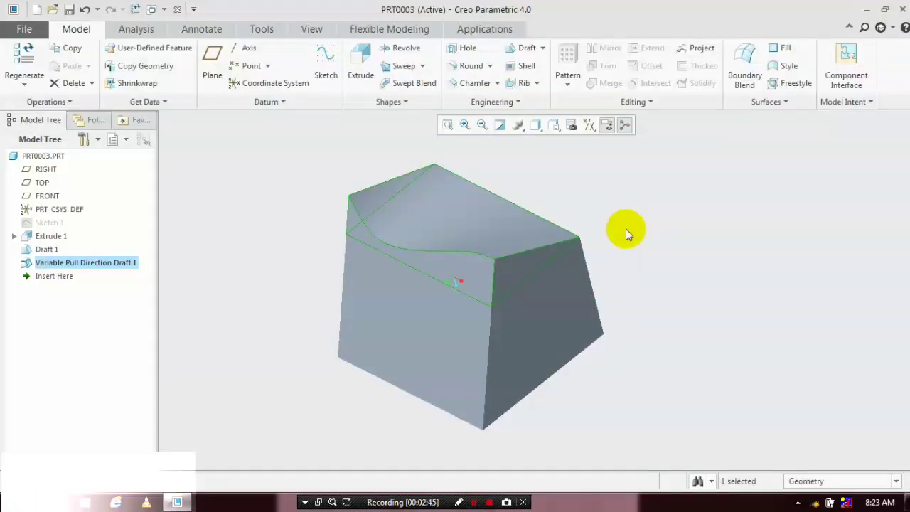
{"action": "middle_click_drag", "start_coordinate": [626, 228], "coordinate": [427, 336]}
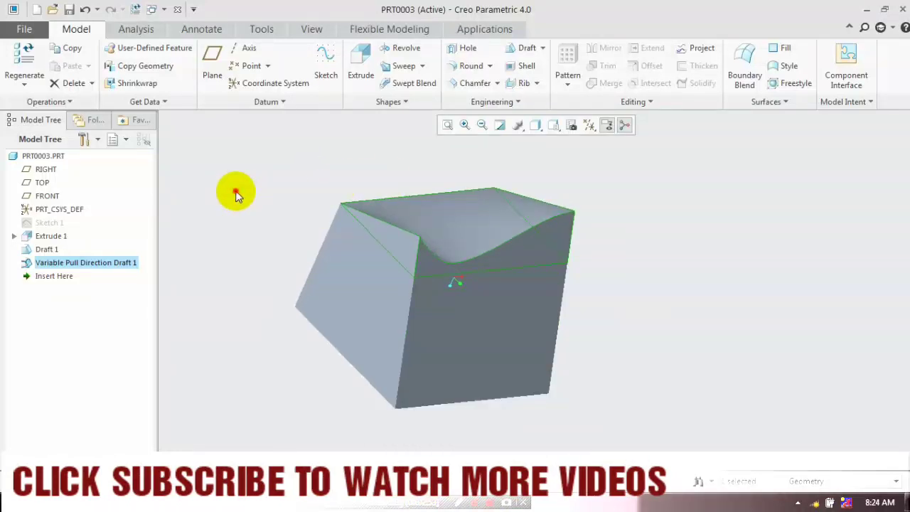
{"action": "left_click", "coordinate": [236, 194]}
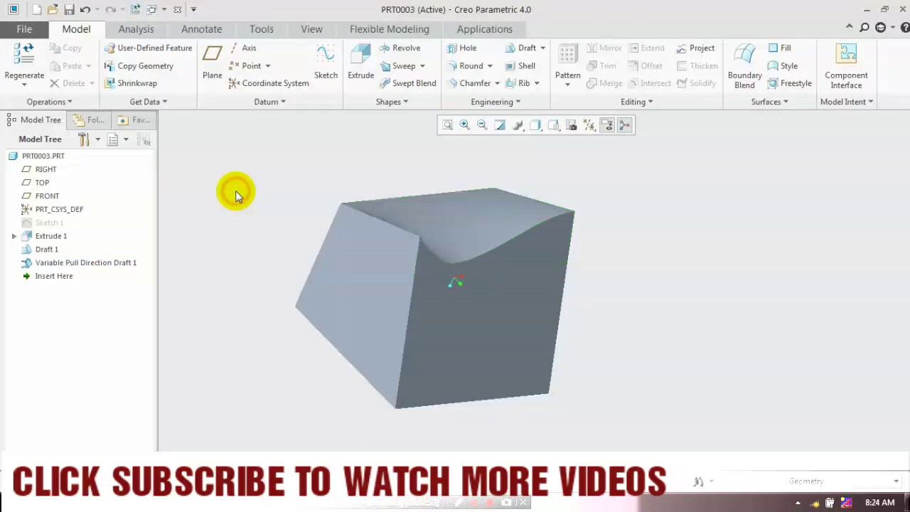
Select all surfaces of the drafted block and apply the std-metals copper appearance
{"action": "left_click", "coordinate": [47, 236]}
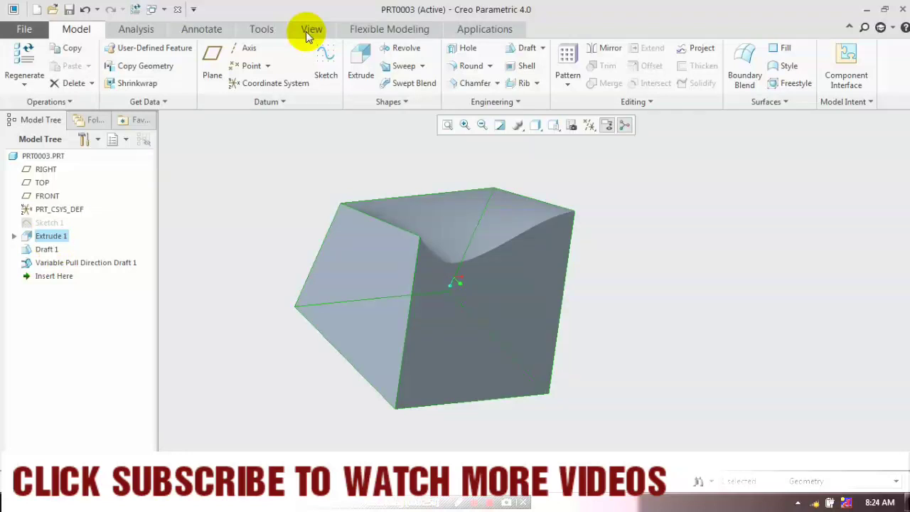
{"action": "left_click", "coordinate": [306, 31]}
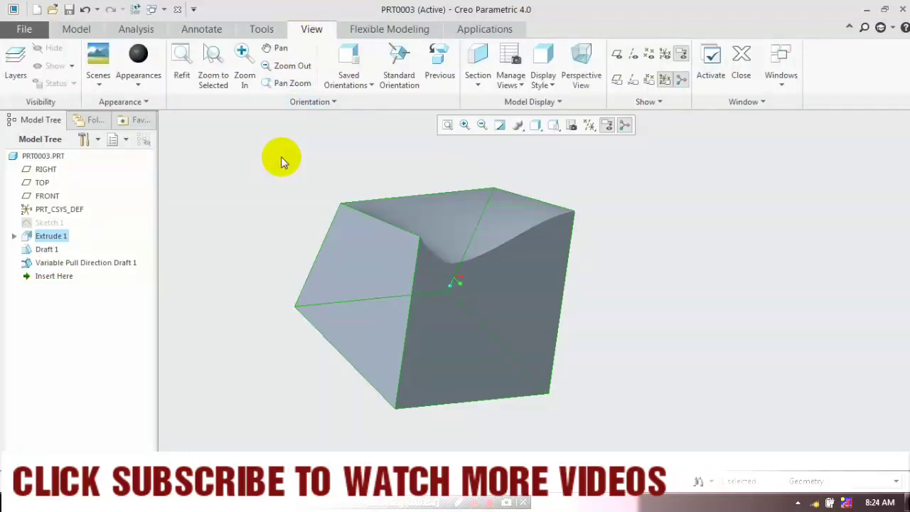
{"action": "left_click_drag", "start_coordinate": [308, 178], "coordinate": [605, 430]}
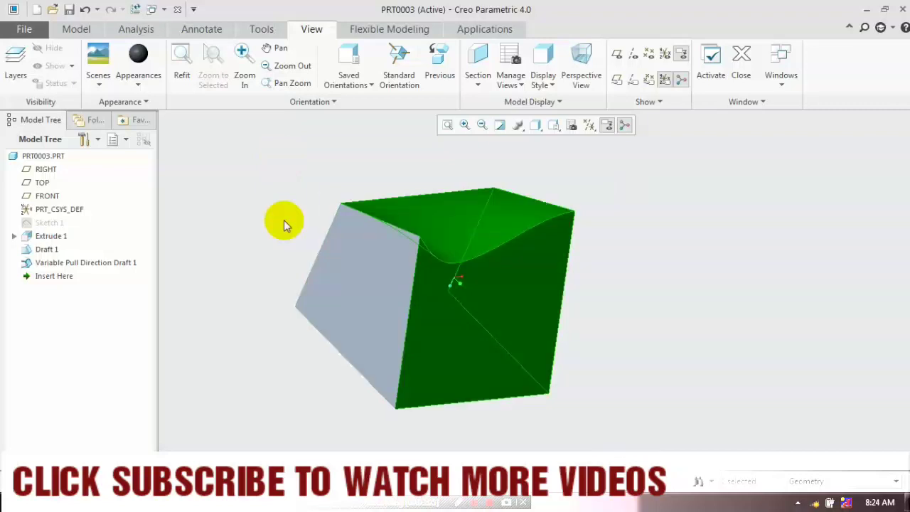
{"action": "left_click", "coordinate": [377, 330]}
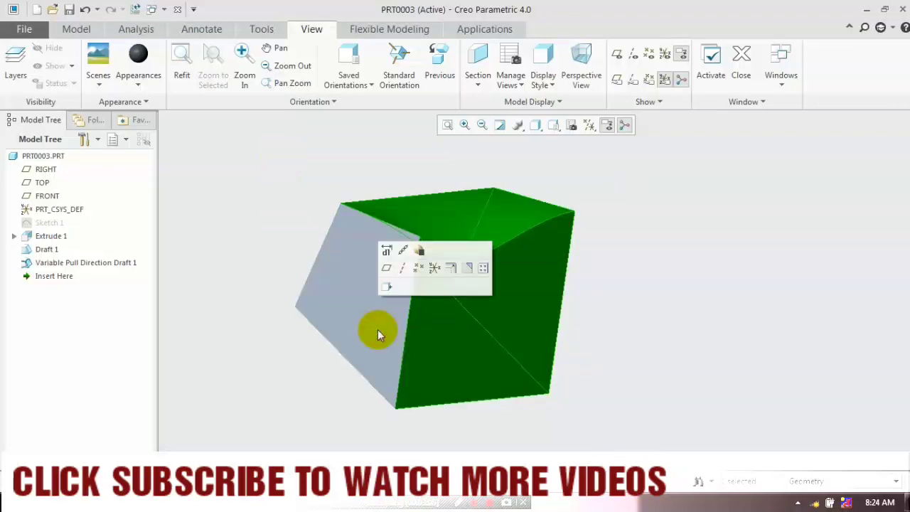
{"action": "left_click", "coordinate": [320, 300], "text": "ctrl"}
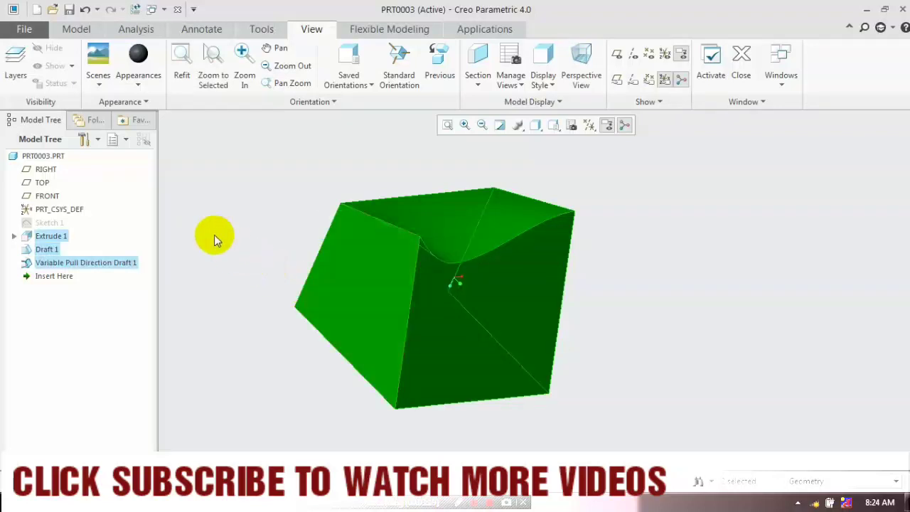
{"action": "left_click", "coordinate": [139, 89]}
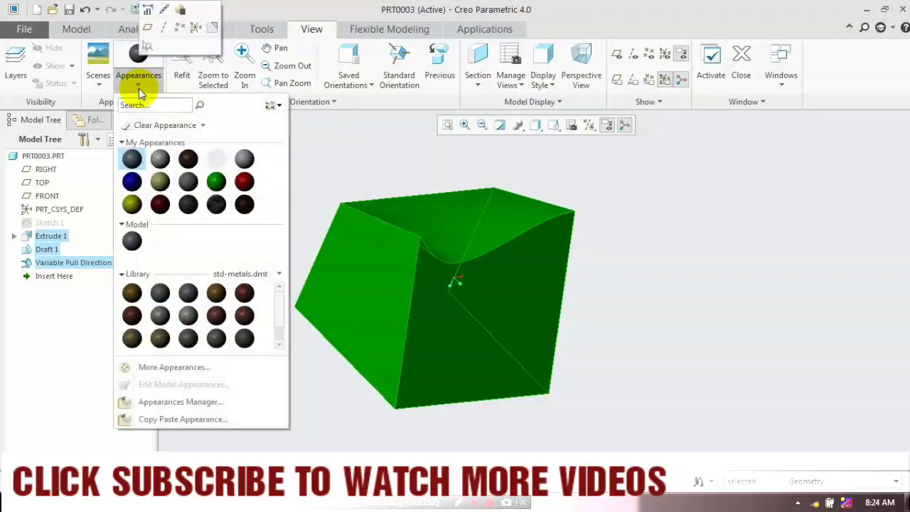
{"action": "left_click", "coordinate": [244, 293]}
{"action": "left_click", "coordinate": [270, 230]}
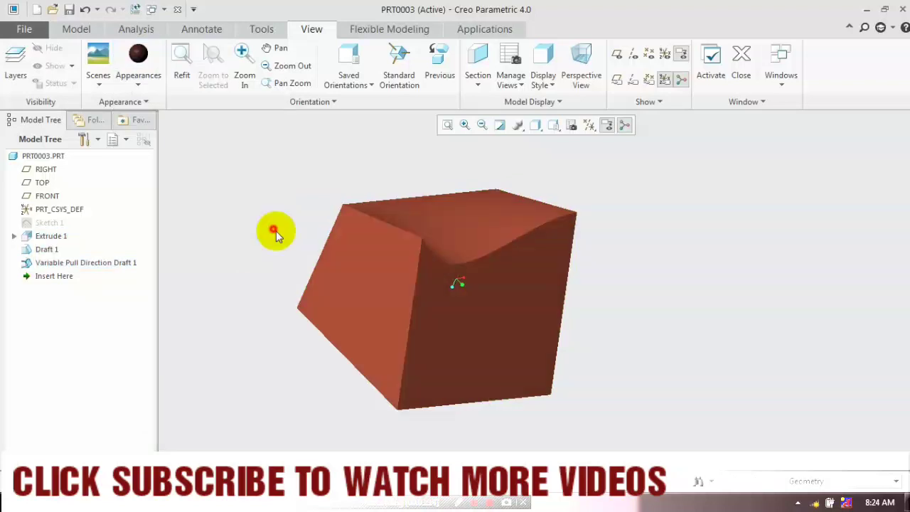
{"action": "middle_click_drag", "start_coordinate": [263, 290], "coordinate": [150, 313]}
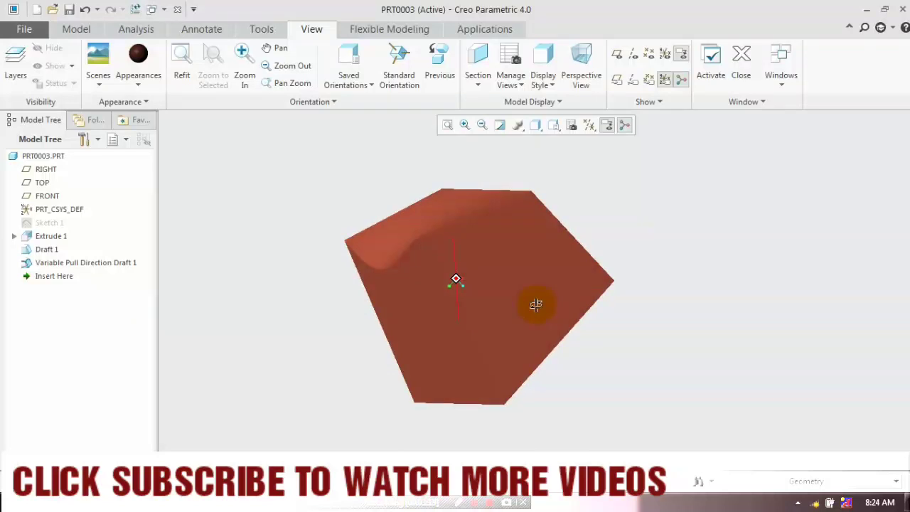
{"action": "middle_click_drag", "start_coordinate": [535, 305], "coordinate": [447, 315]}
{"action": "middle_click_drag", "start_coordinate": [369, 301], "coordinate": [362, 376]}
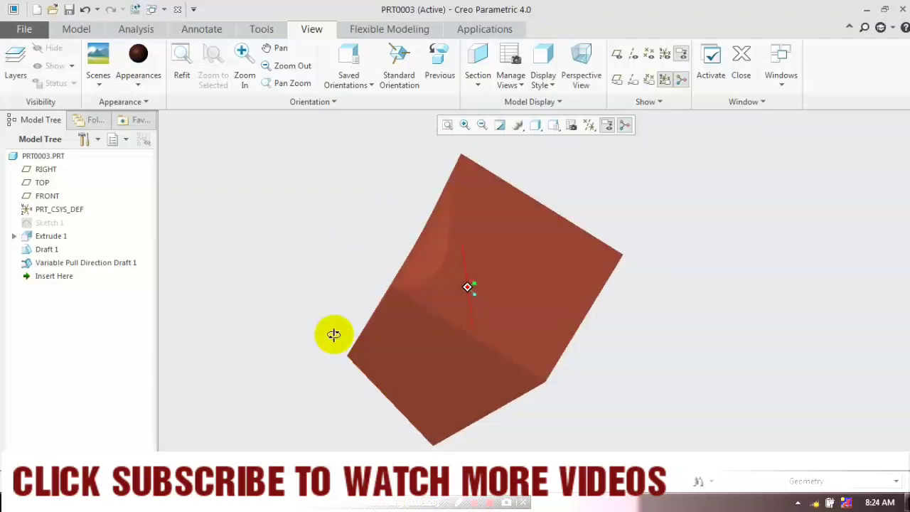
{"action": "middle_click_drag", "start_coordinate": [334, 335], "coordinate": [337, 335]}
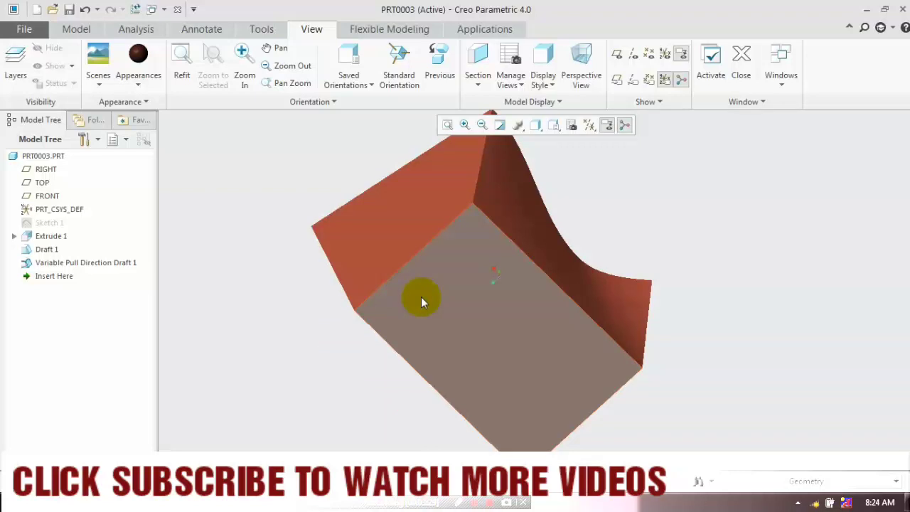